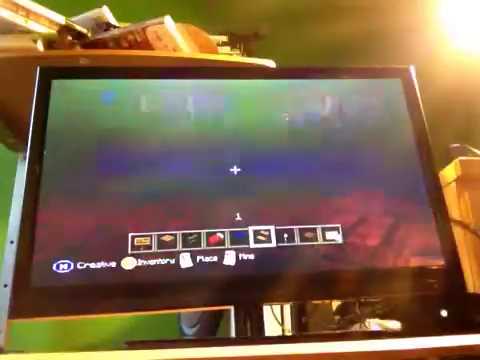
Place two blank signs in the room, then bring up the creative inventory.
key("3")
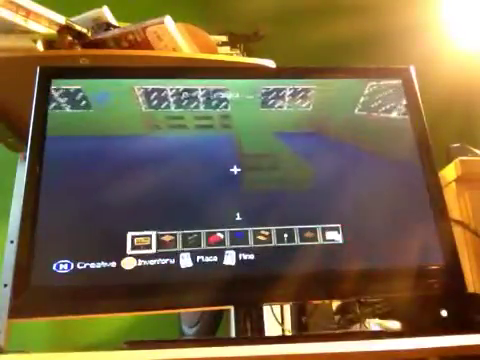
right_click(236, 170)
key("Return")
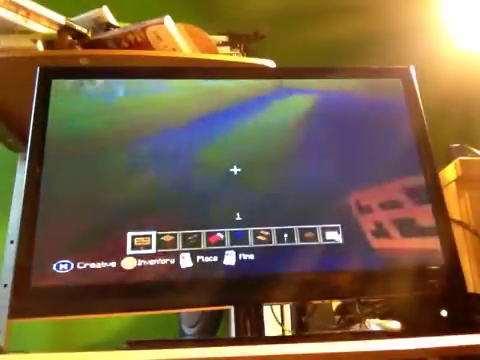
right_click(236, 170)
key("Return")
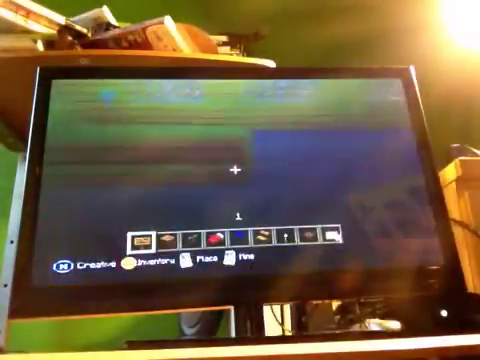
scroll(236, 170, "up", 1)
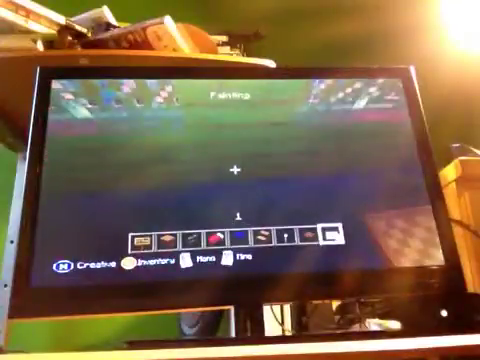
key("e")
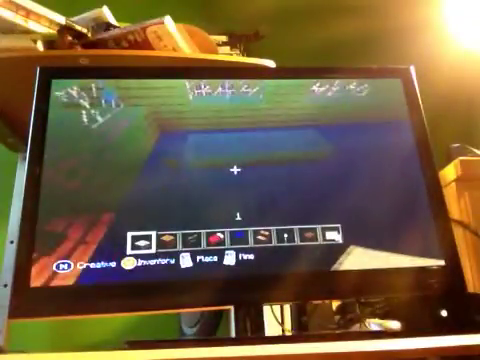
key("e")
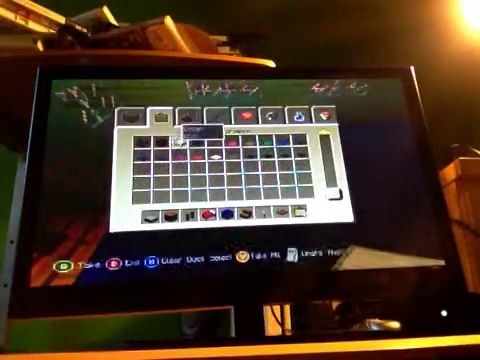
Browse the creative tabs, including tools and weapons, for Black Wool, then return to the room.
key("Escape")
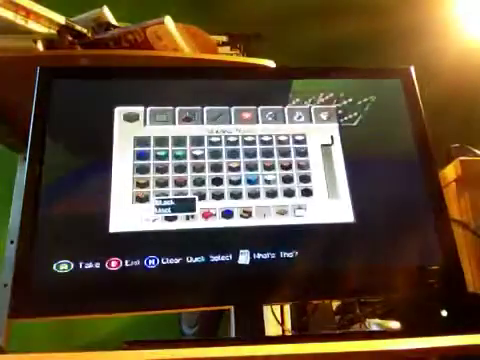
key("Right")
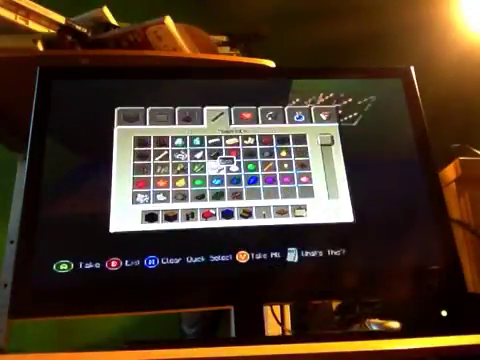
key("Right")
key("Right")
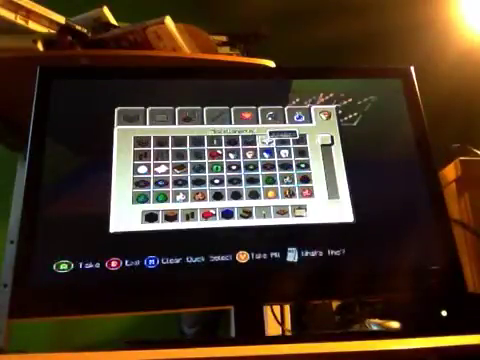
key("Escape")
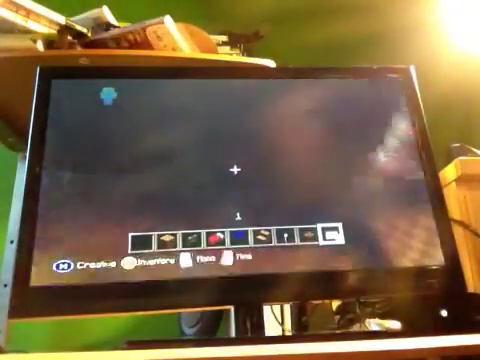
key("1")
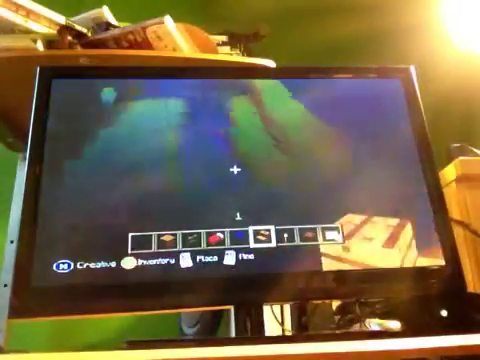
scroll(236, 170, "up", 1)
scroll(236, 170, "up", 1)
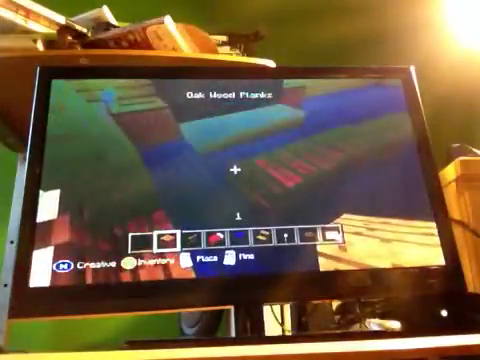
Bring up the creative inventory to pick blocks for the black TV.
key("e")
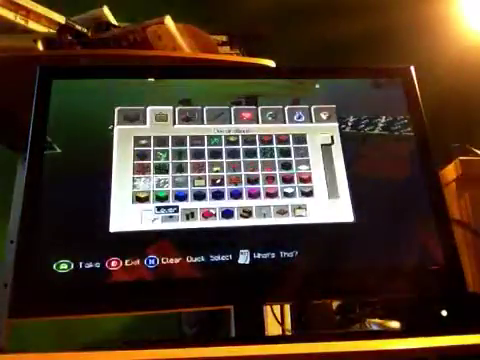
Cycle back through the creative categories to find furnishing items like the brewing stand.
key("Left")
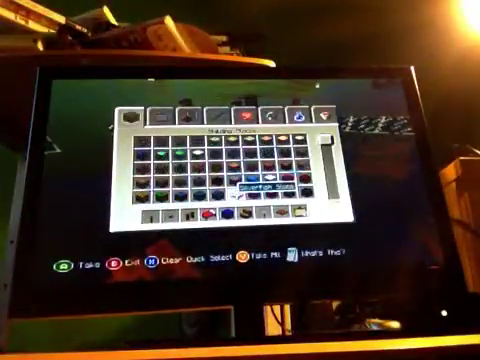
key("Left")
key("Left")
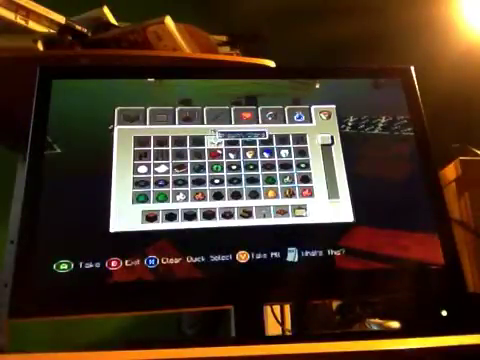
Leave the item collection, reopen it briefly, and return to the house for the Ender Chest.
key("Escape")
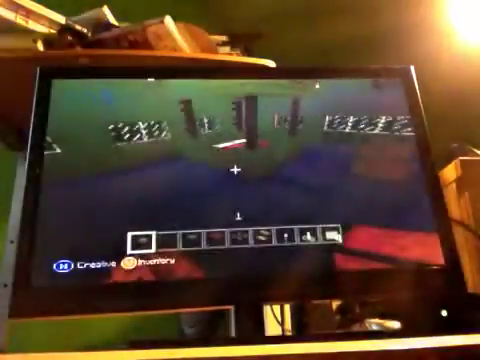
scroll(235, 170, "down", 2)
scroll(235, 170, "down", 2)
scroll(235, 170, "down", 1)
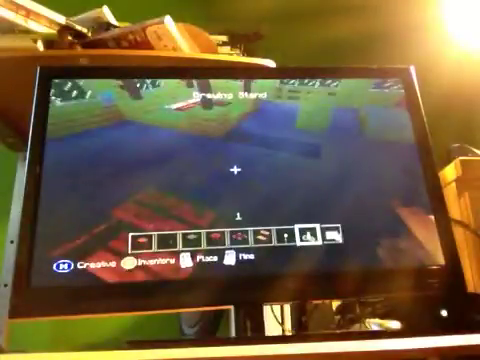
key("e")
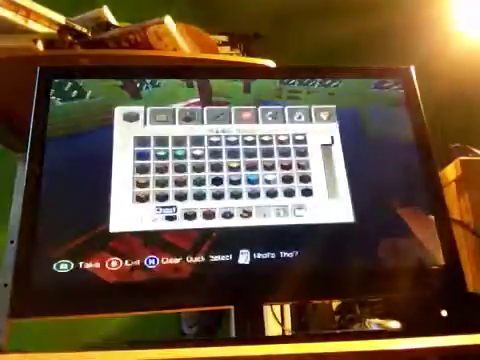
key("Escape")
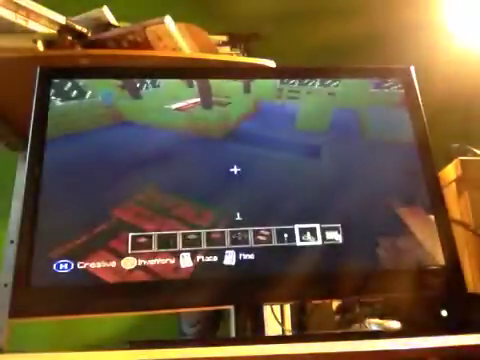
scroll(235, 170, "up", 1)
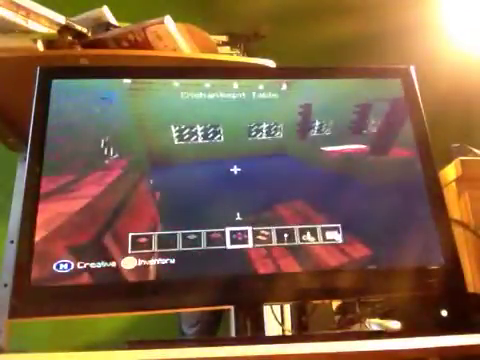
scroll(235, 170, "up", 1)
scroll(235, 170, "up", 1)
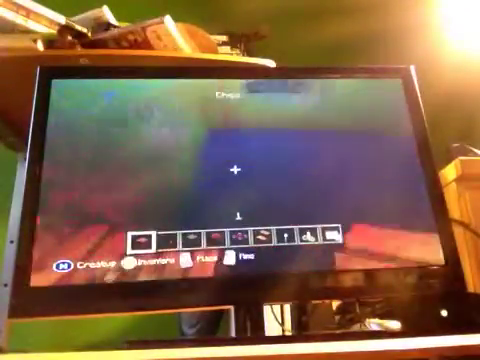
scroll(235, 170, "down", 1)
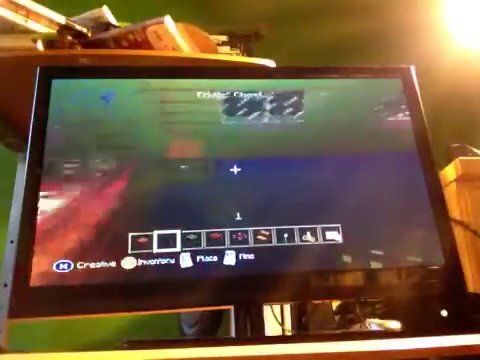
scroll(235, 170, "up", 1)
scroll(235, 170, "down", 1)
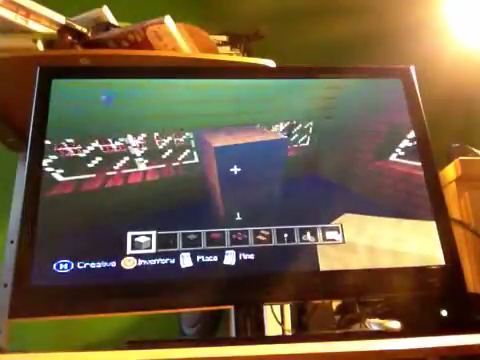
Bring up the creative inventory to reach Chiseled Quartz Block in Building Blocks.
key("e")
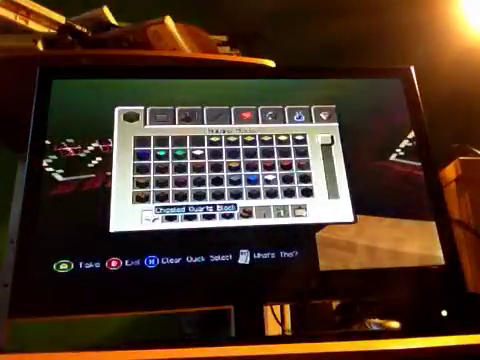